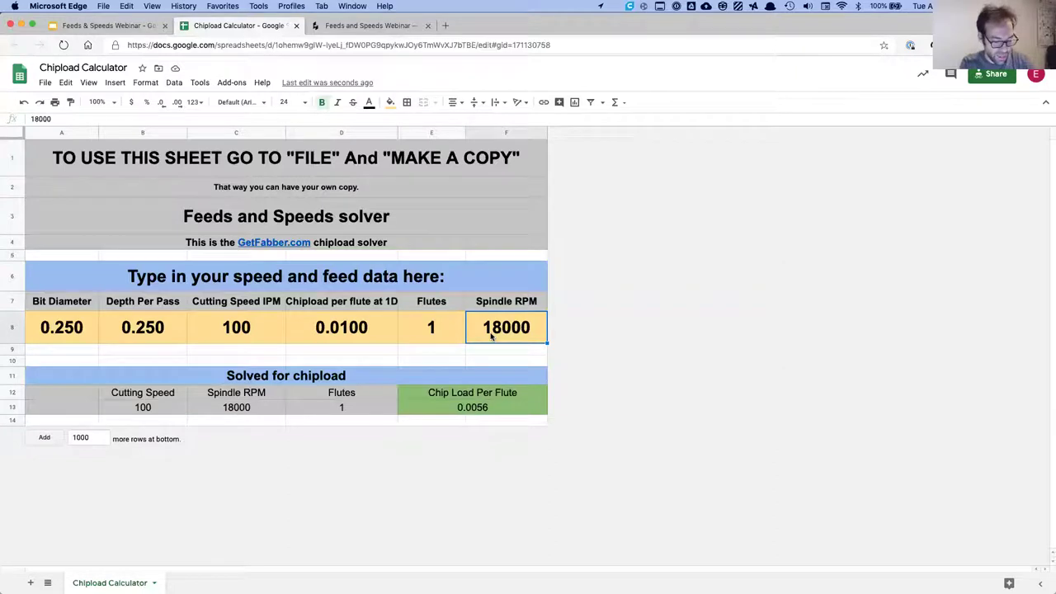
Step: Set the spindle RPM to 12000 and the cutting speed to 120 IPM
type("12000")
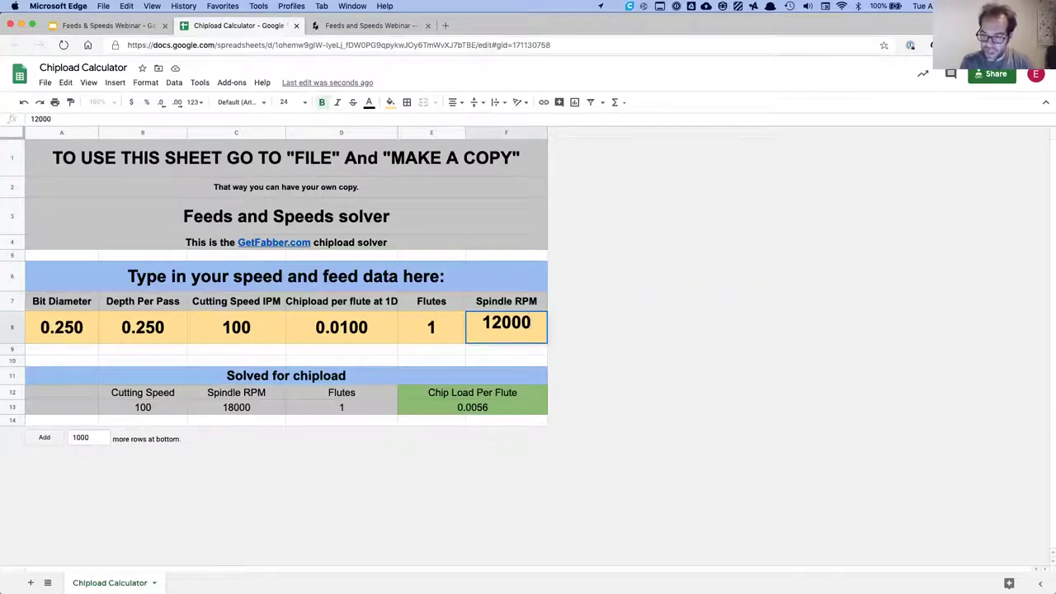
key("Return")
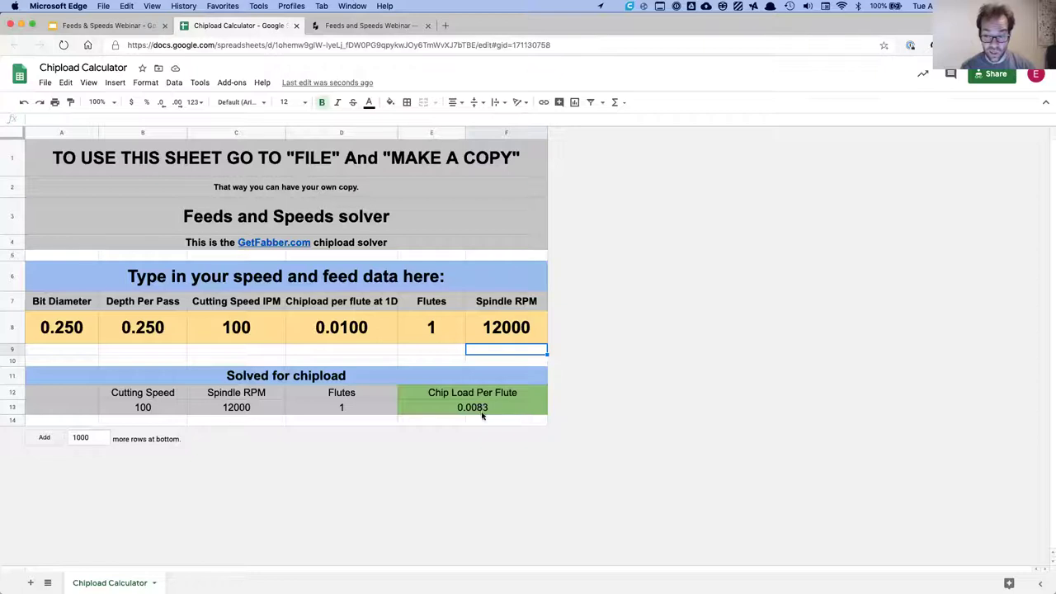
left_click(261, 330)
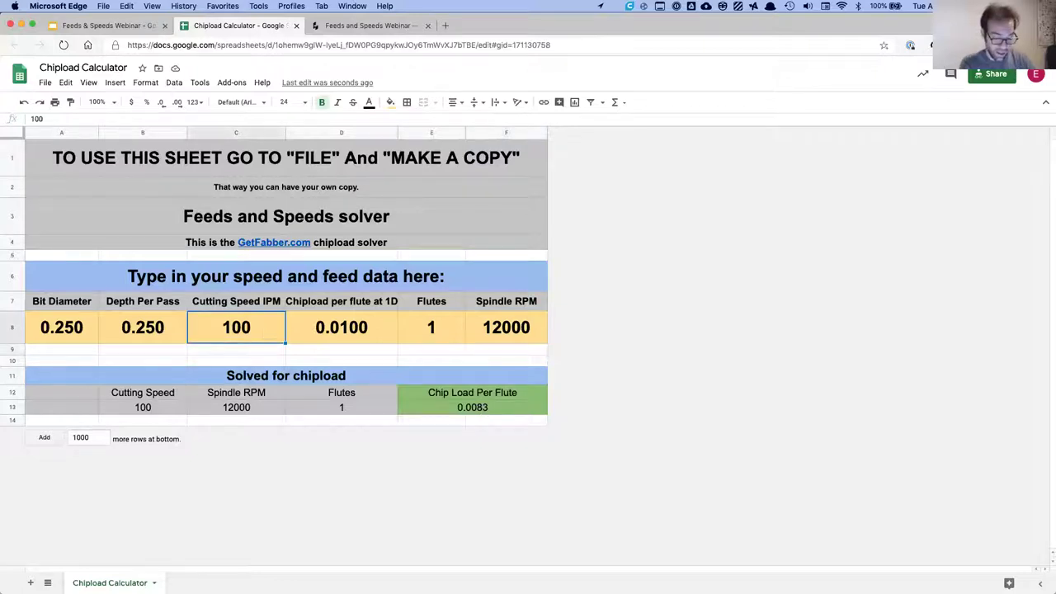
type("120")
key("Return")
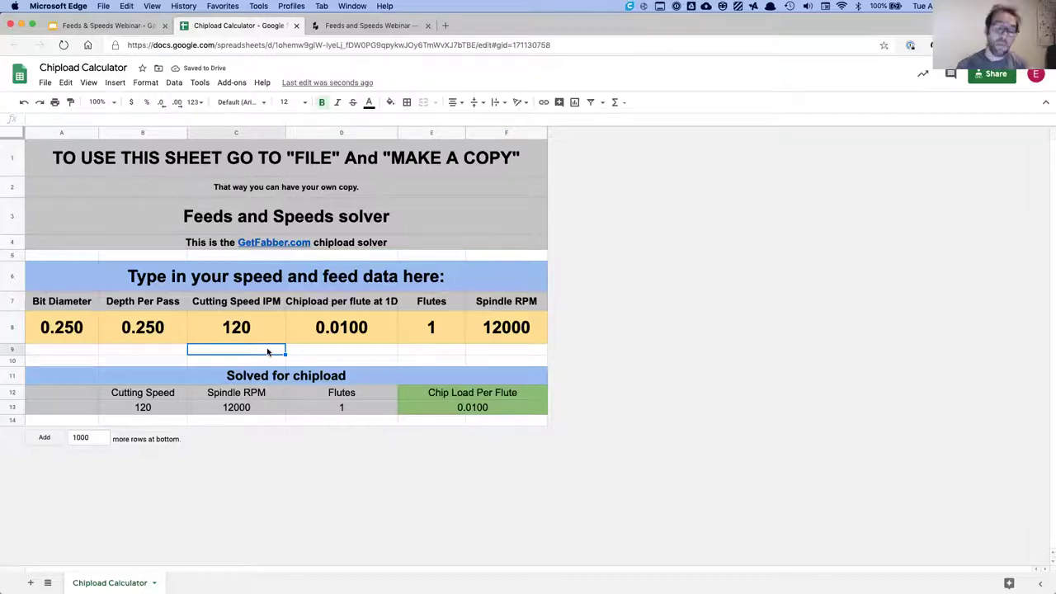
Step: Consult the Amana Tool feed and chip load chart in the webinar slides, and return to the chipload calculator sheet
left_click(132, 26)
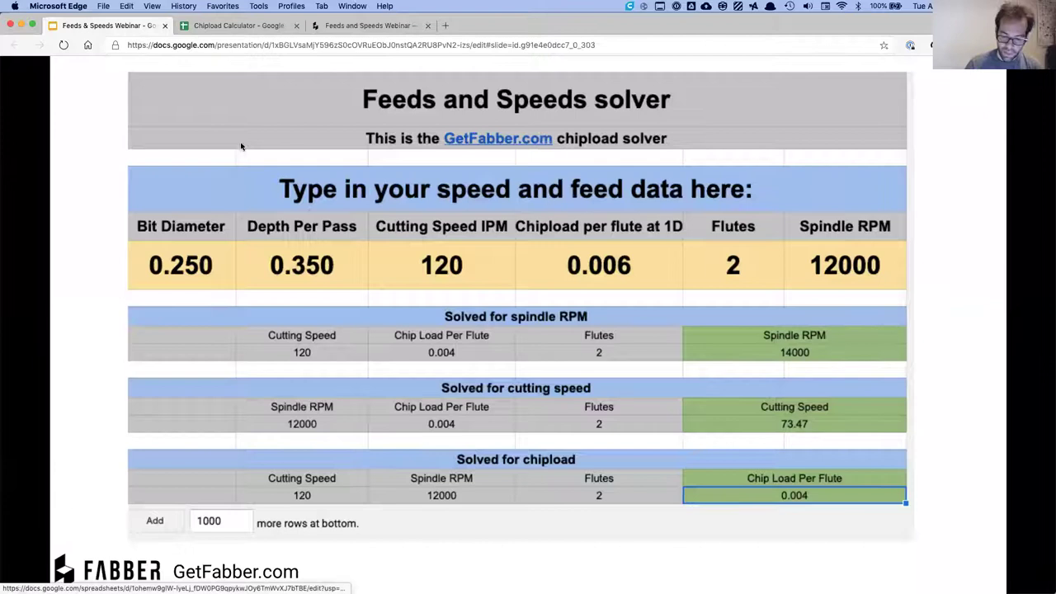
key("Right")
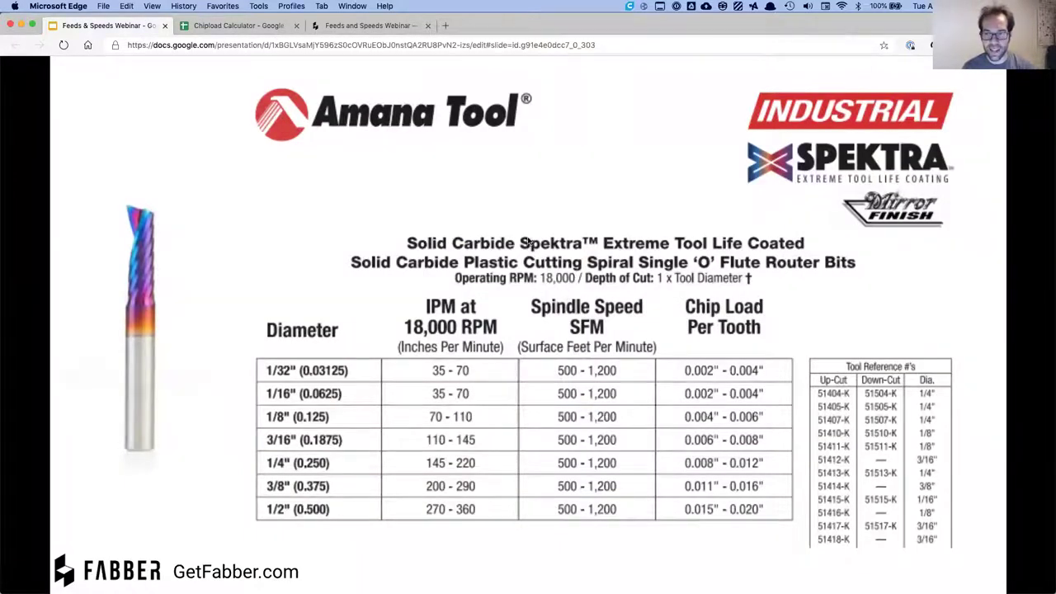
left_click(243, 26)
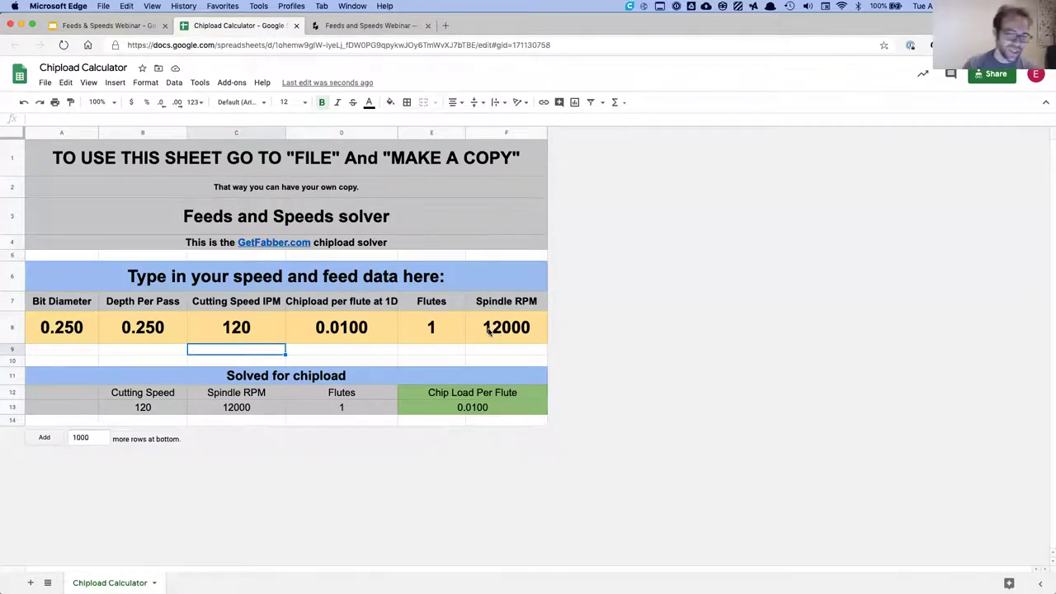
Step: Set the spindle RPM to 16000 and the cutting speed to 185 IPM
left_click(505, 334)
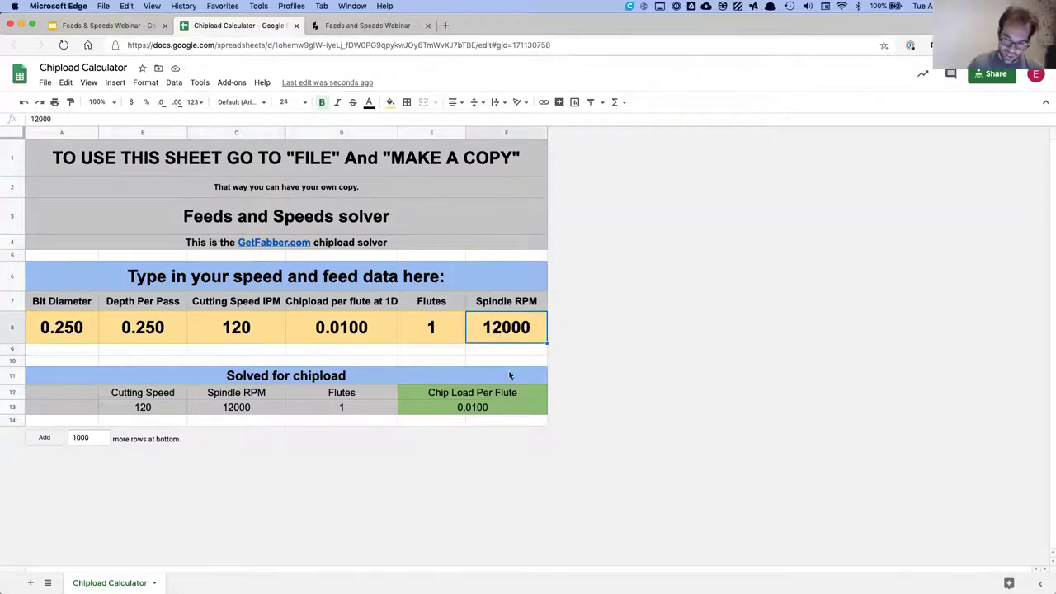
type("16000")
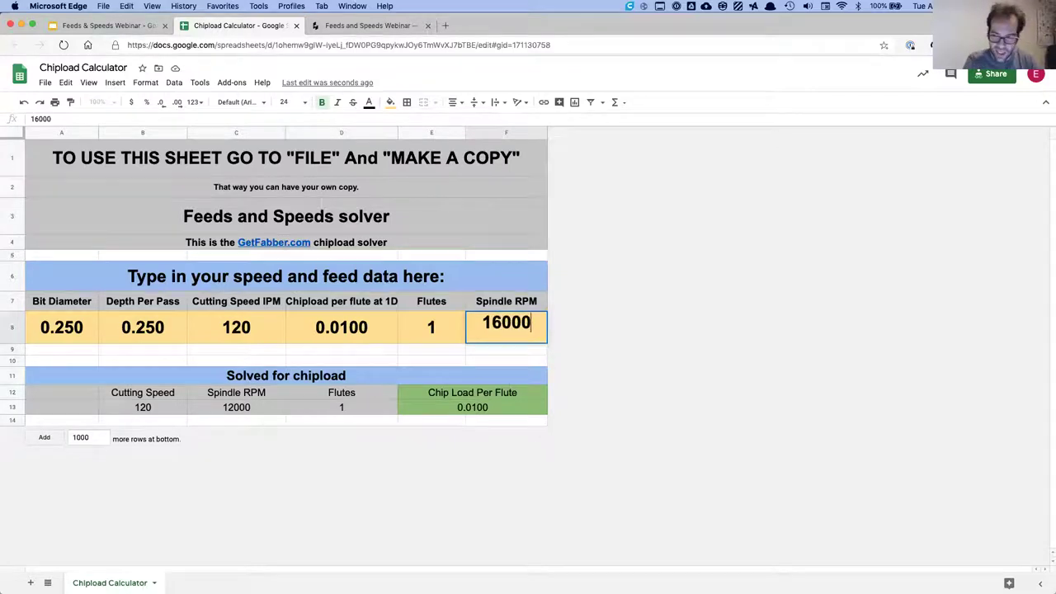
key("Return")
left_click(236, 329)
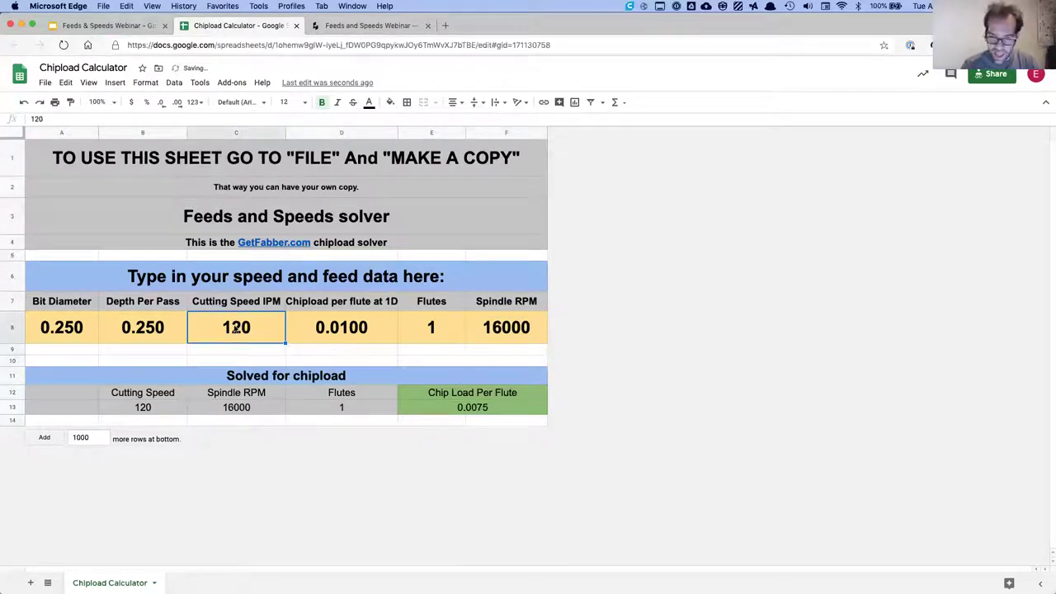
type("185")
key("Return")
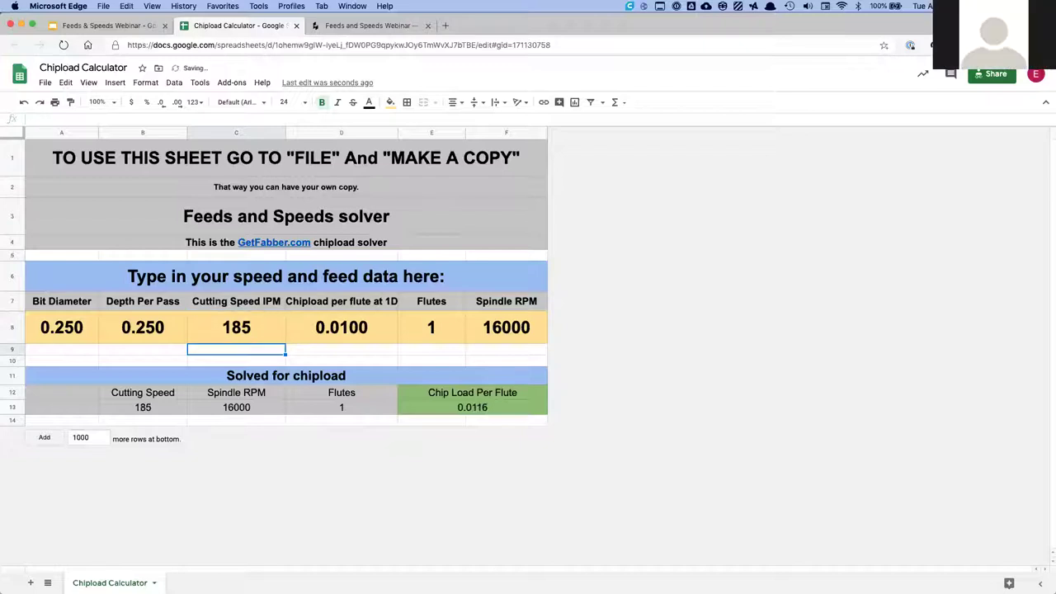
Step: Set the depth per pass to 0.2 for the 0.250 bit
left_click(239, 325)
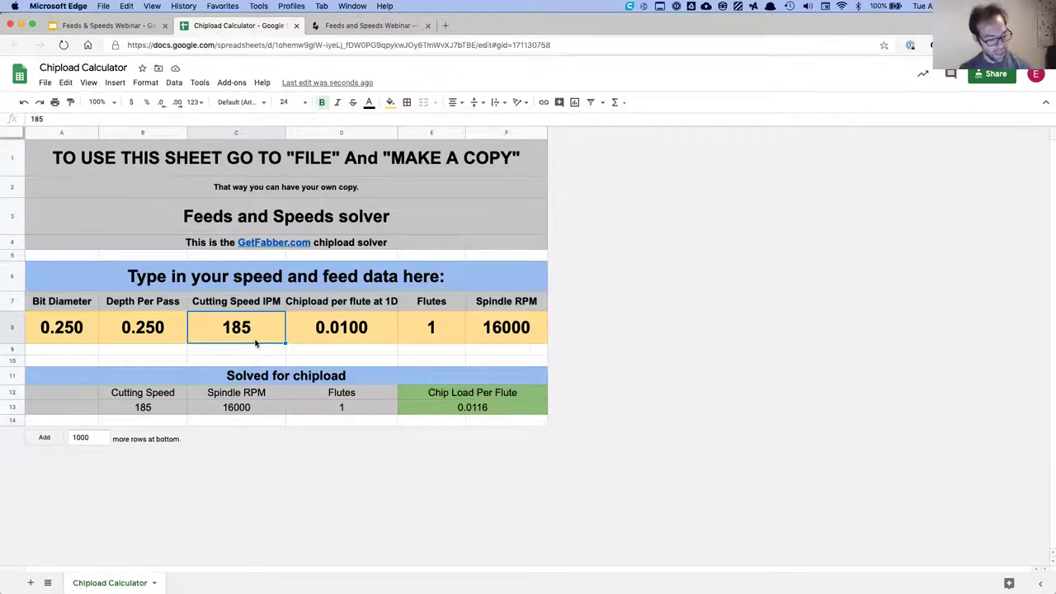
left_click(170, 330)
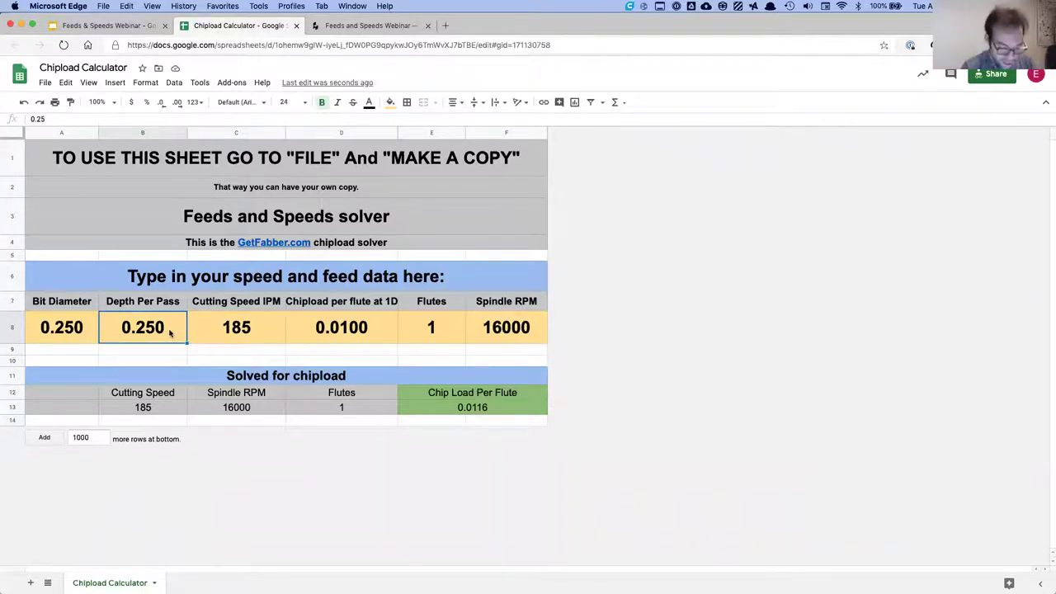
type(".2")
key("Return")
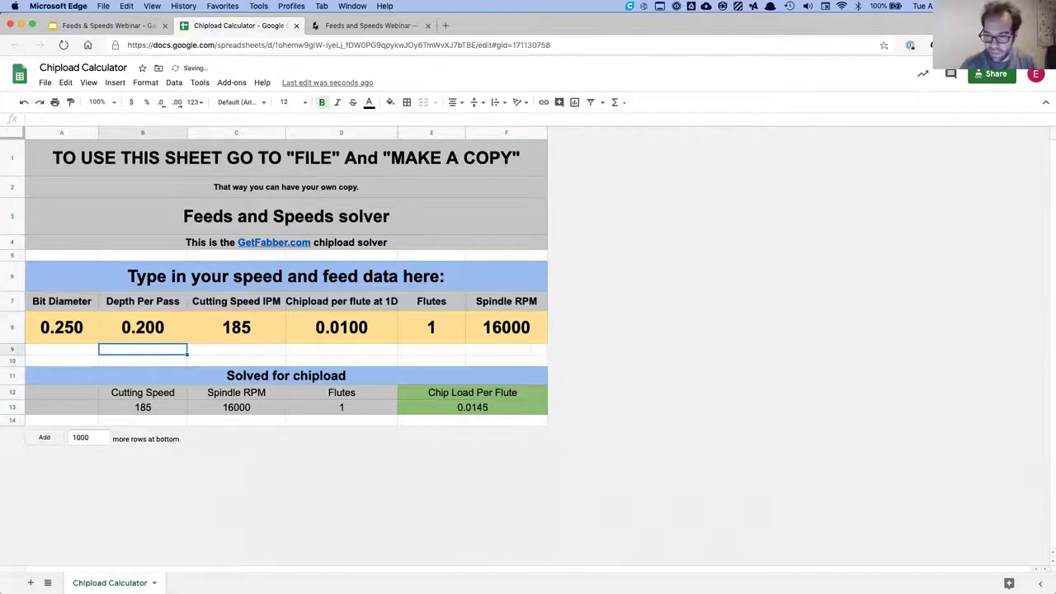
Step: Set the depth per pass to 0.125 and the cutting speed to 120 IPM
left_click(180, 327)
type(".125")
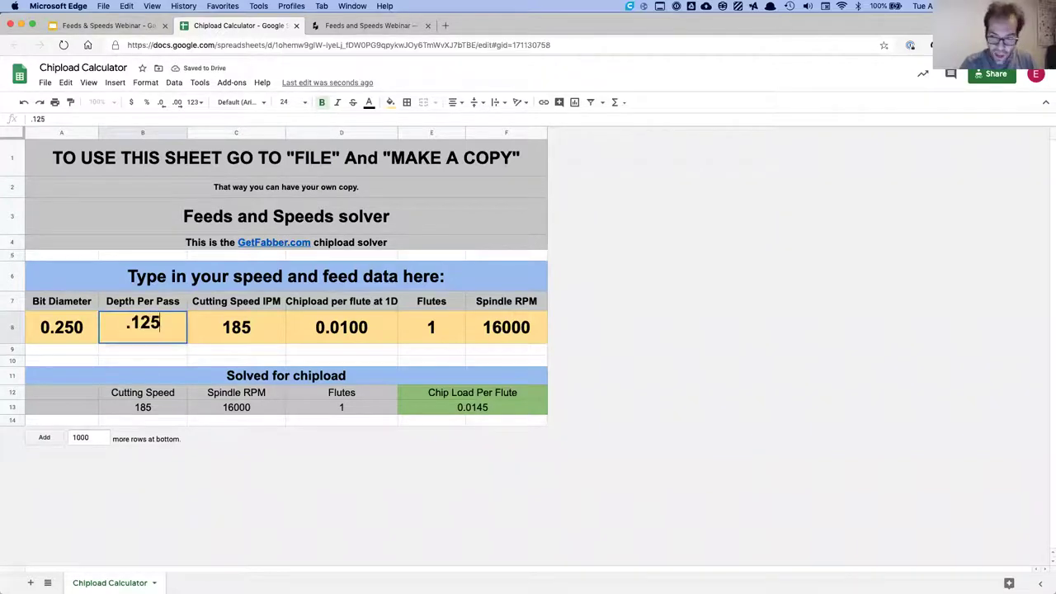
key("Return")
left_click(250, 334)
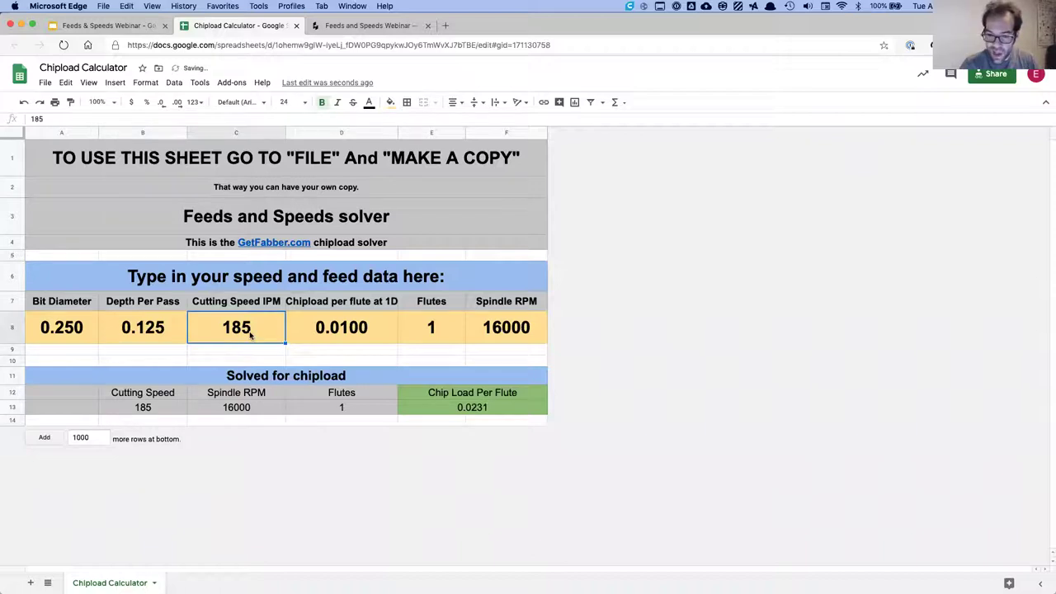
type("120")
key("Return")
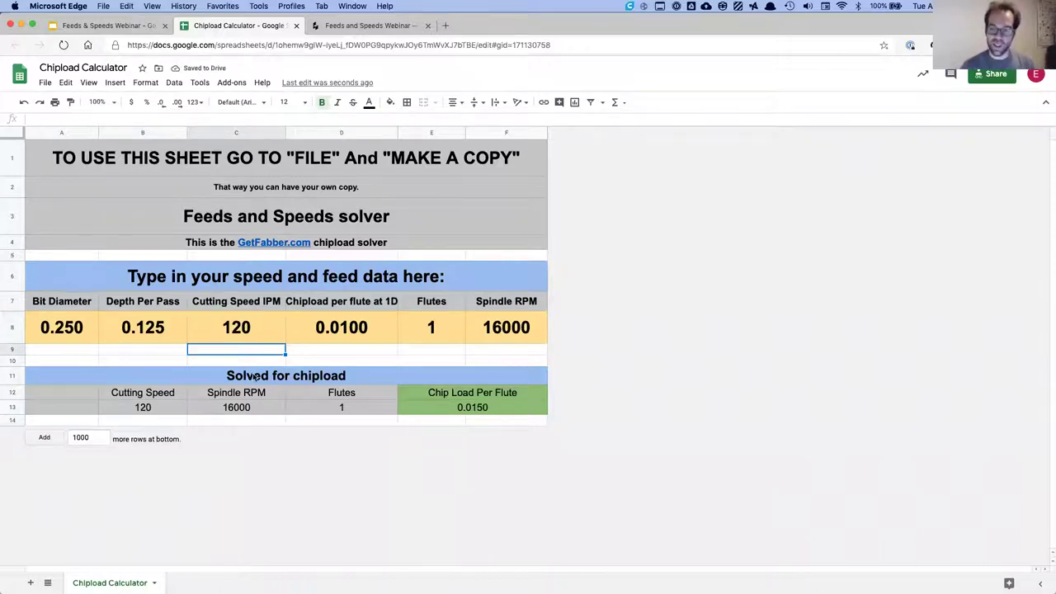
Step: Set the spindle RPM to 18000 and the cutting speed to 100 IPM
left_click(494, 331)
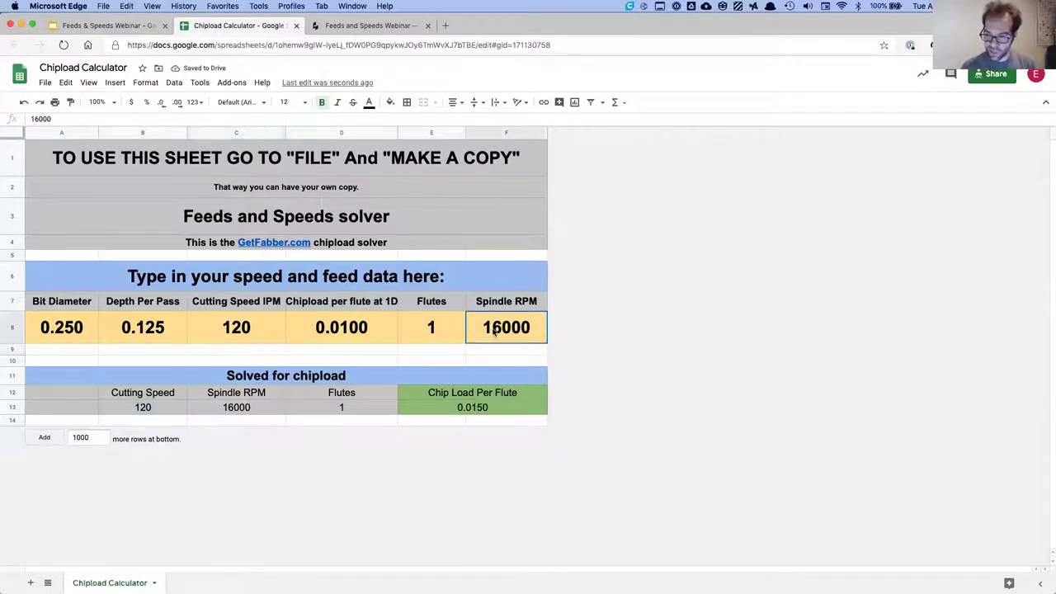
type("18000")
key("Return")
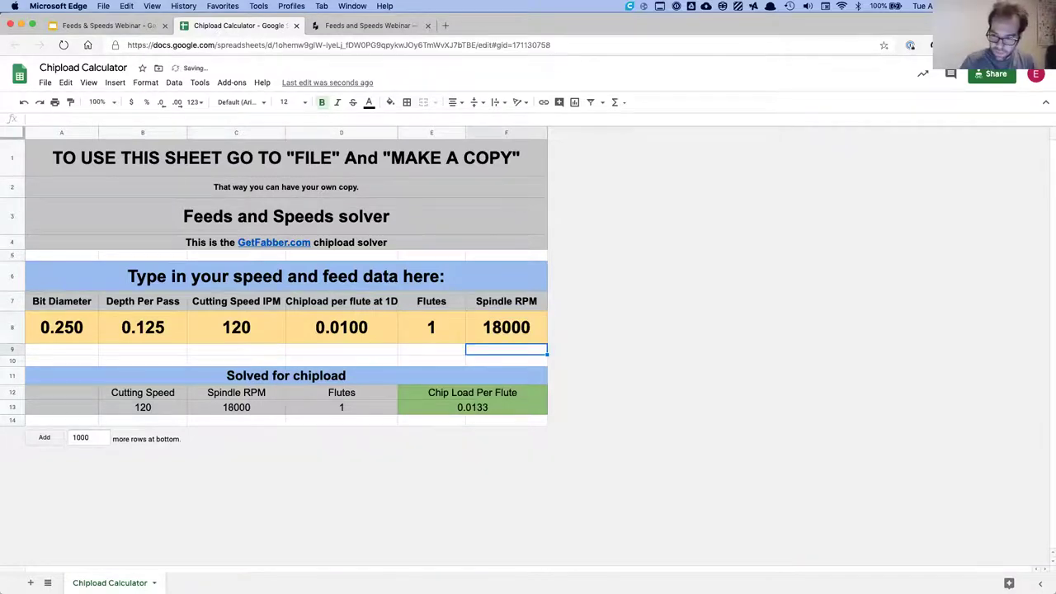
left_click(254, 331)
type("100")
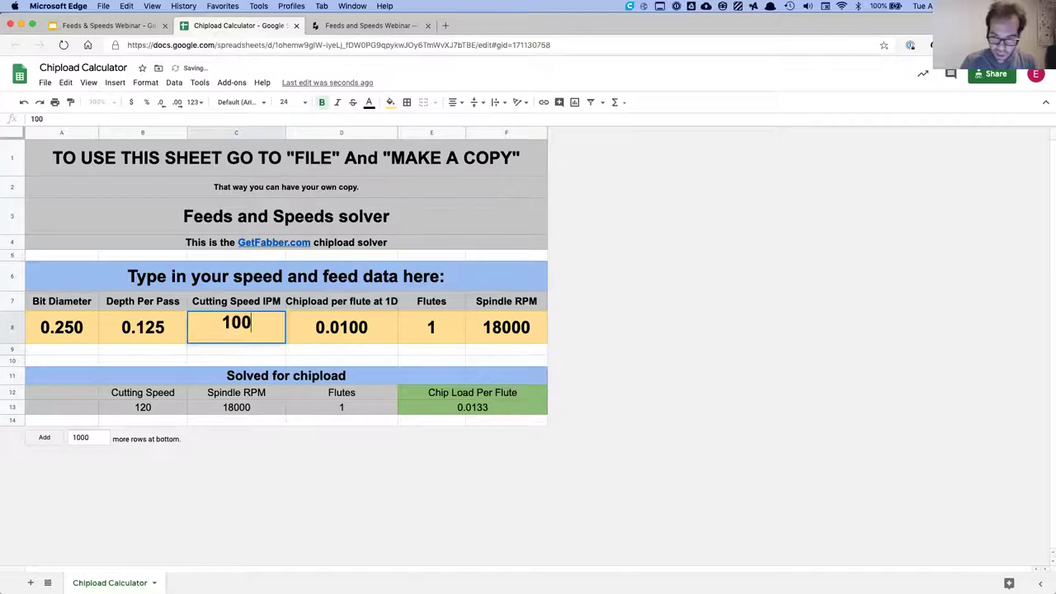
key("Return")
left_click(256, 340)
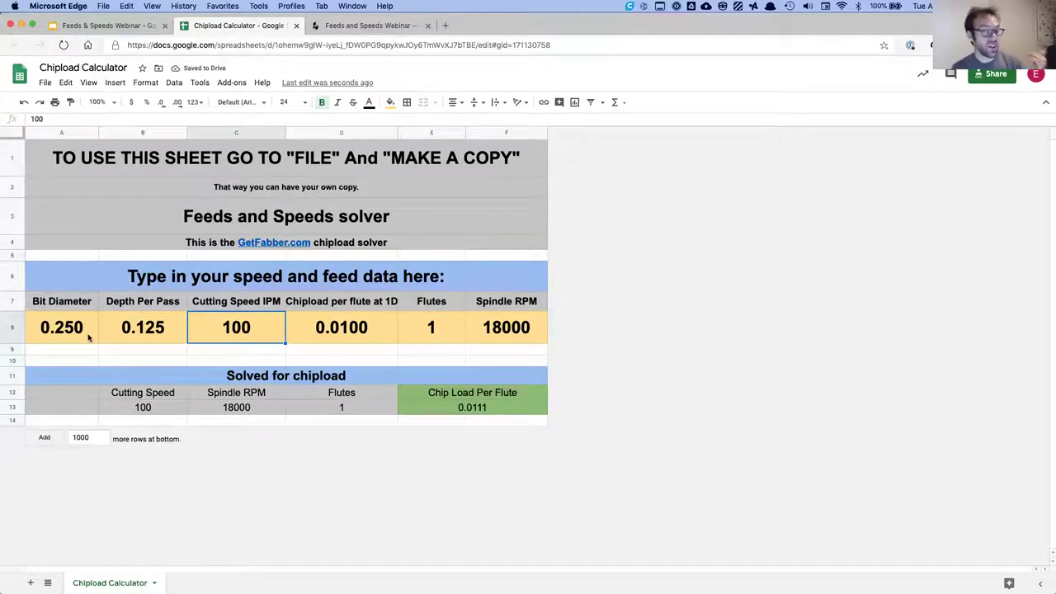
Step: Review the depth per pass, cutting speed and solved chip load, and check the Amana chart's chip load for a 1/8" bit
left_click(112, 337)
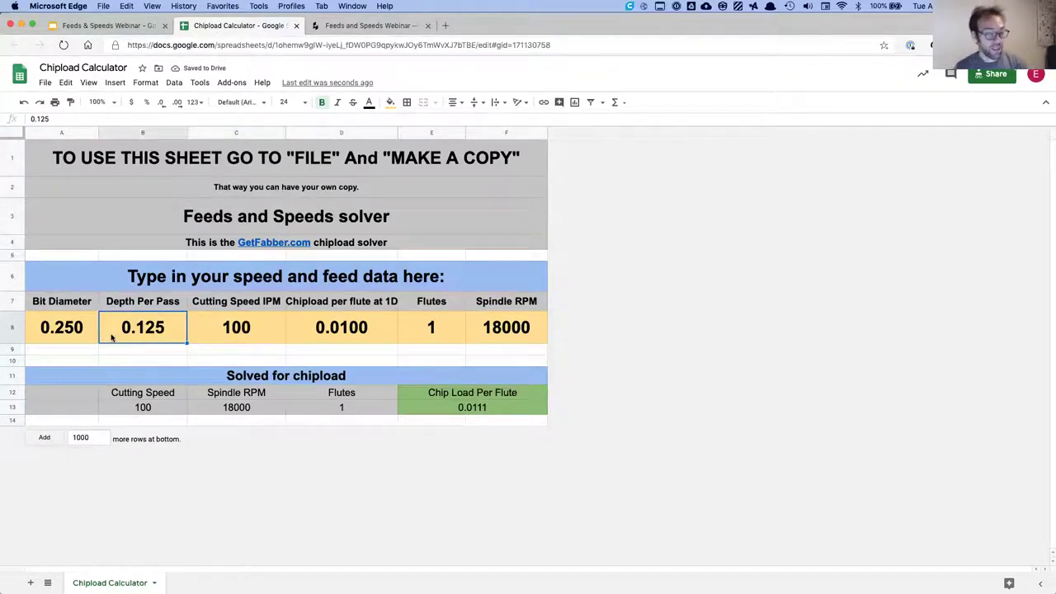
left_click(227, 340)
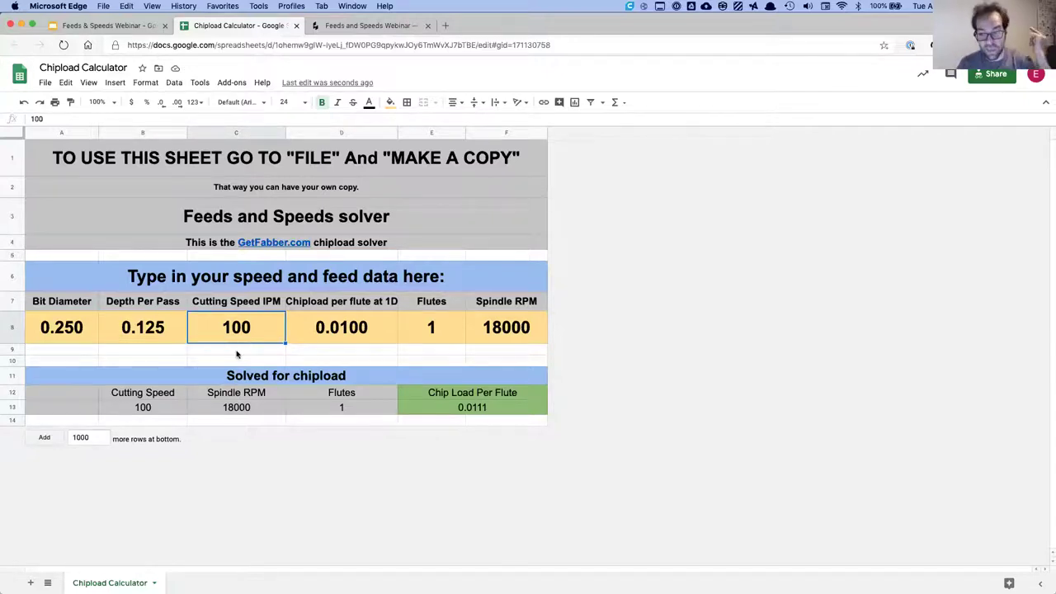
left_click(504, 410)
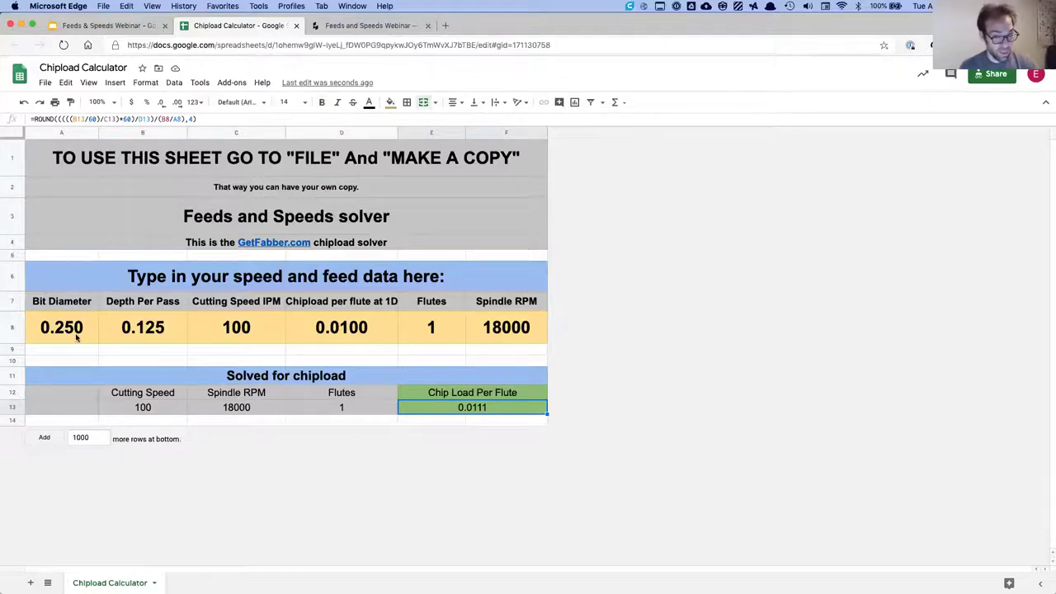
left_click(107, 26)
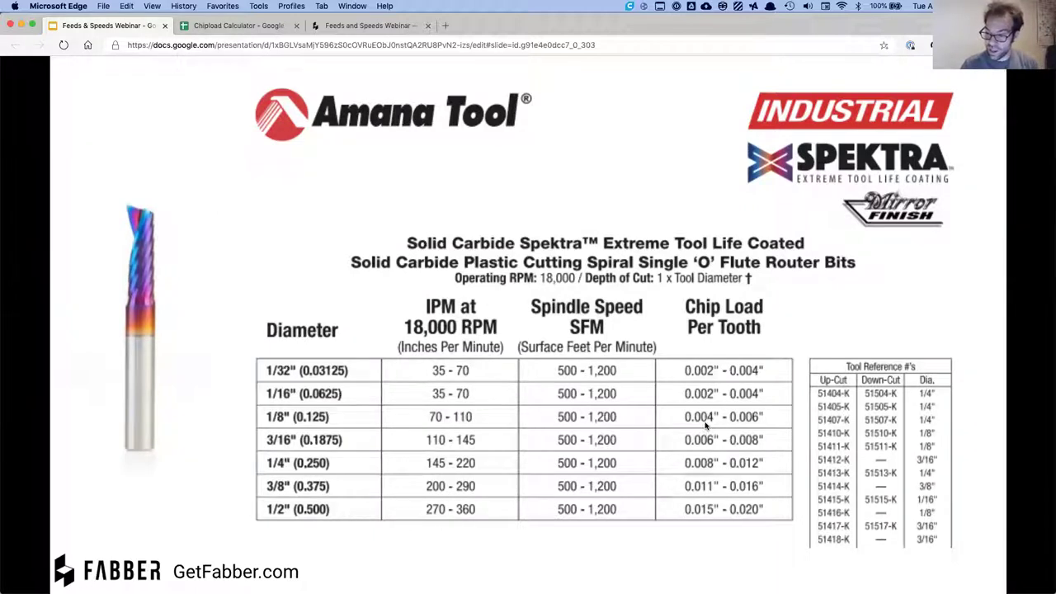
Step: In the chipload calculator, set the bit diameter to 0.125 and the chipload per flute at 1D to 0.005
left_click(260, 27)
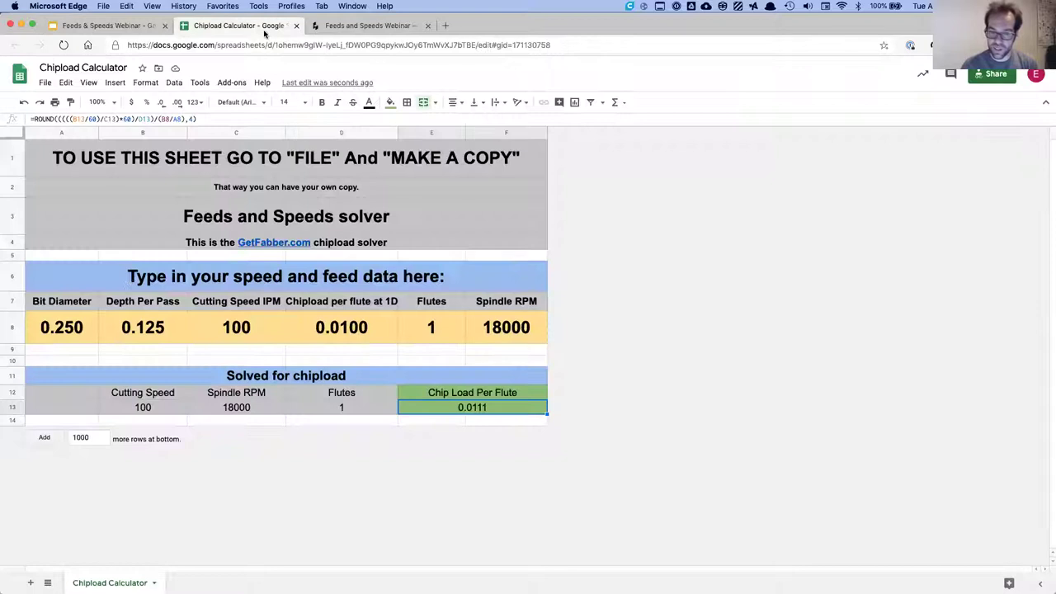
left_click(76, 327)
type(".125")
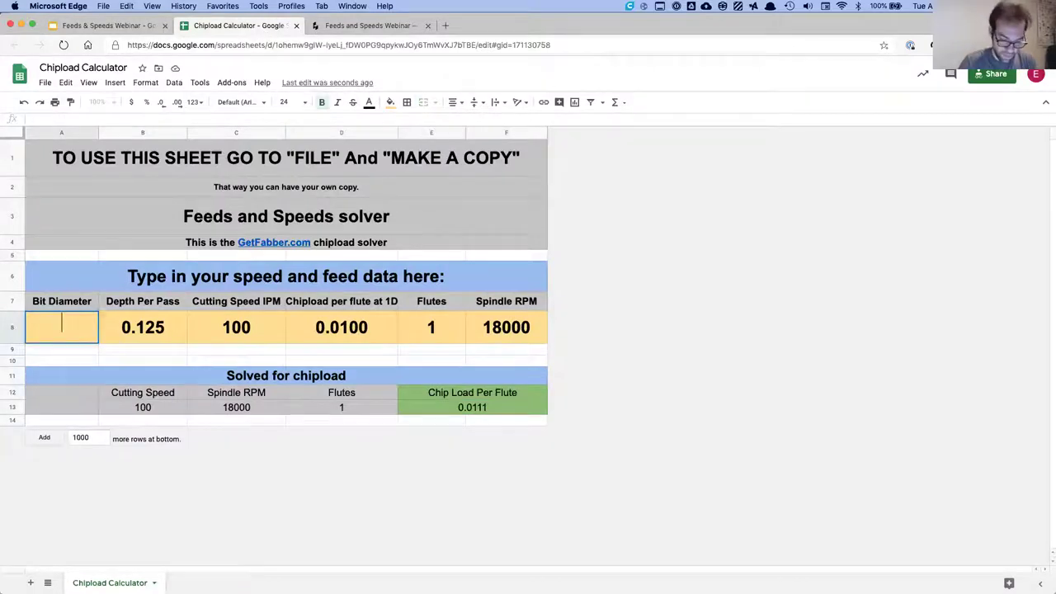
key("Return")
left_click(230, 327)
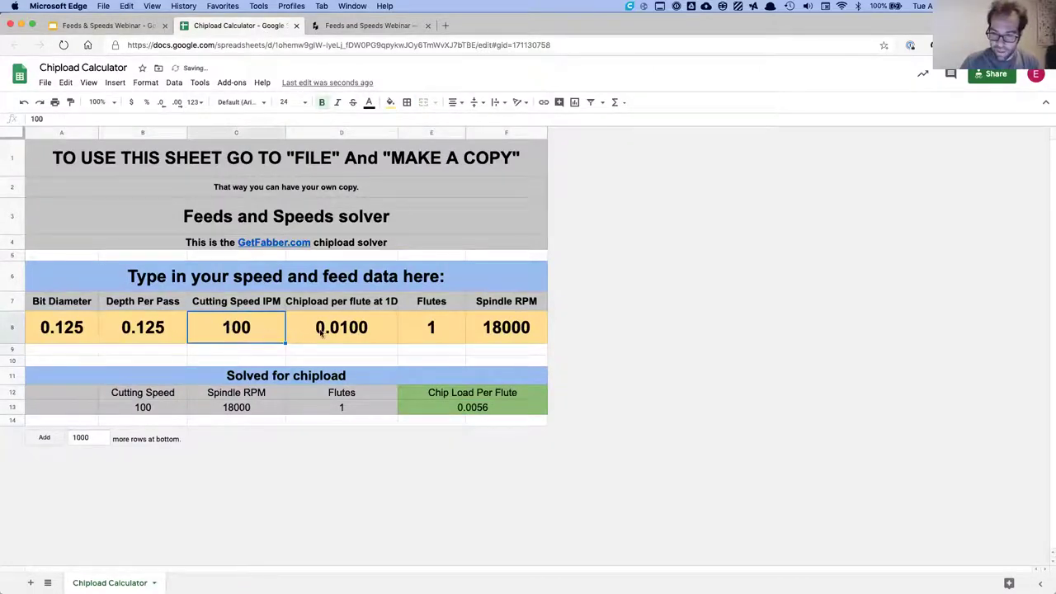
left_click(321, 334)
type(".005")
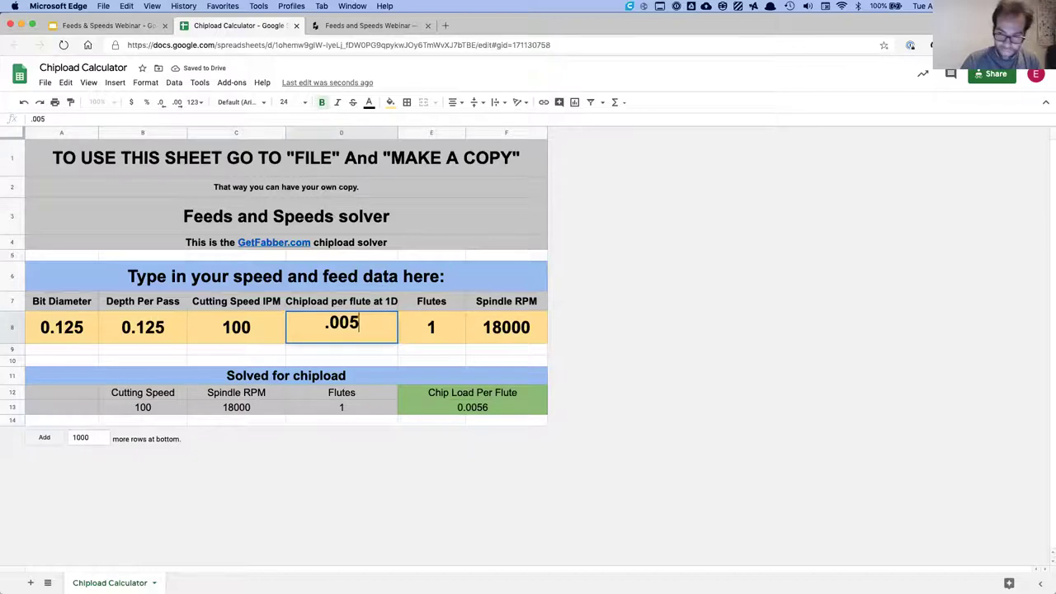
key("Return")
Step: Compare the calculator's solved chip load per flute with the 1/8" bit range in the Amana chart slide
left_click(142, 24)
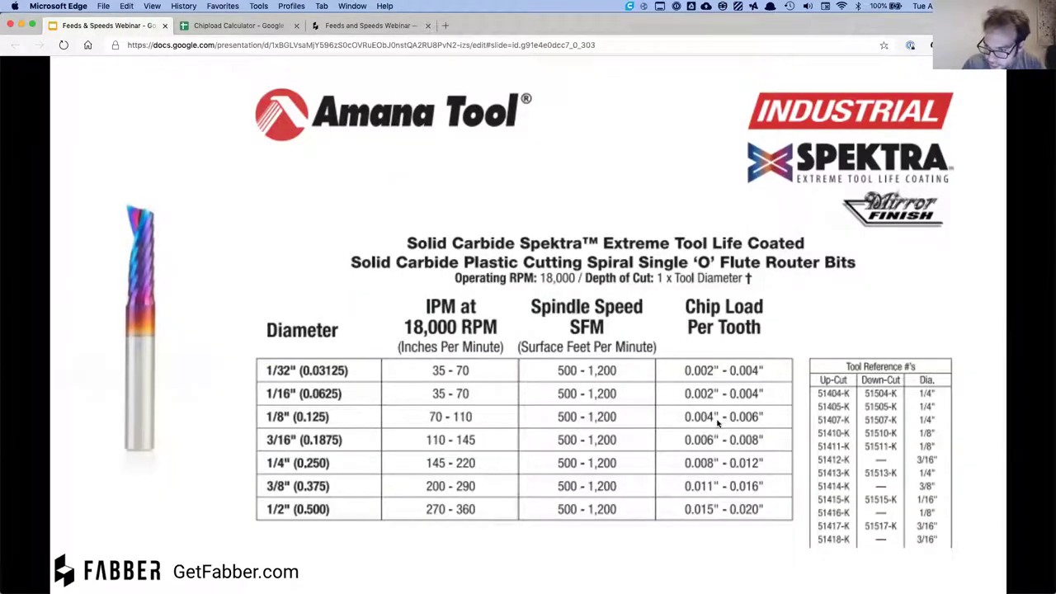
left_click(278, 27)
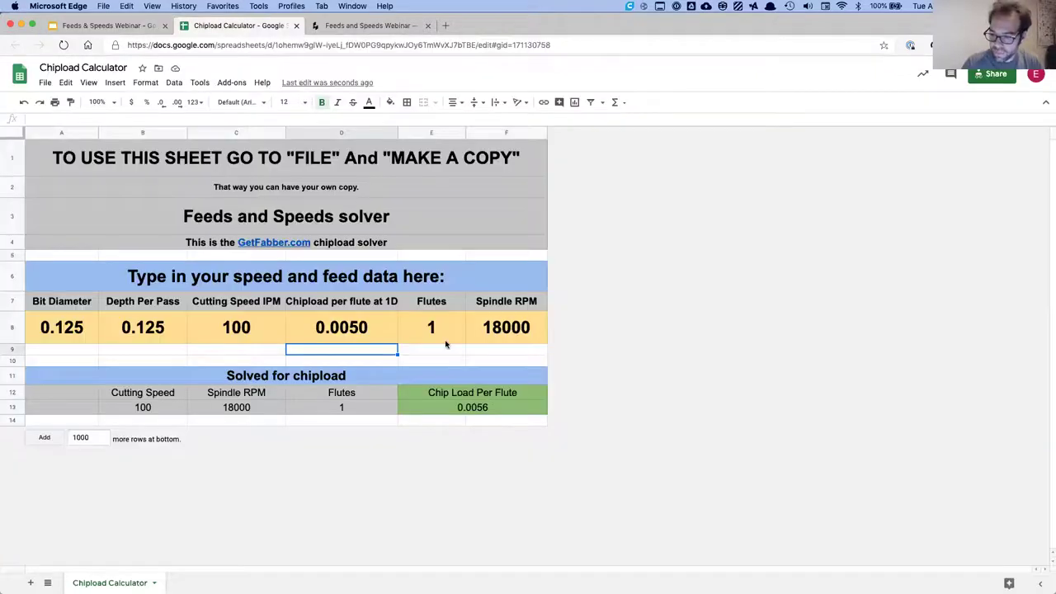
left_click(458, 408)
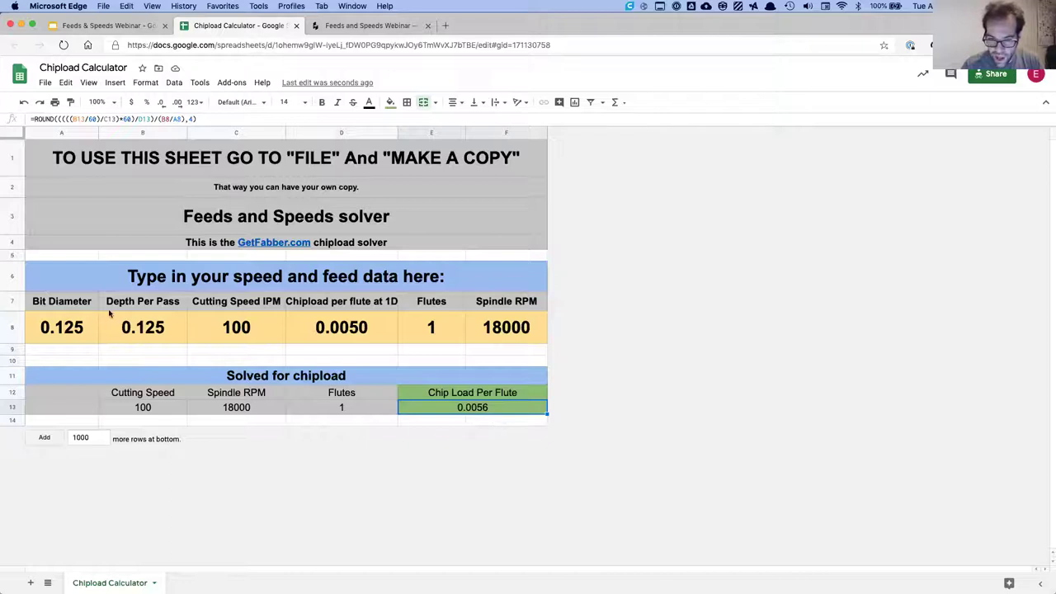
Step: Set the cutting speed to 120 IPM for the 0.125 bit
left_click(237, 323)
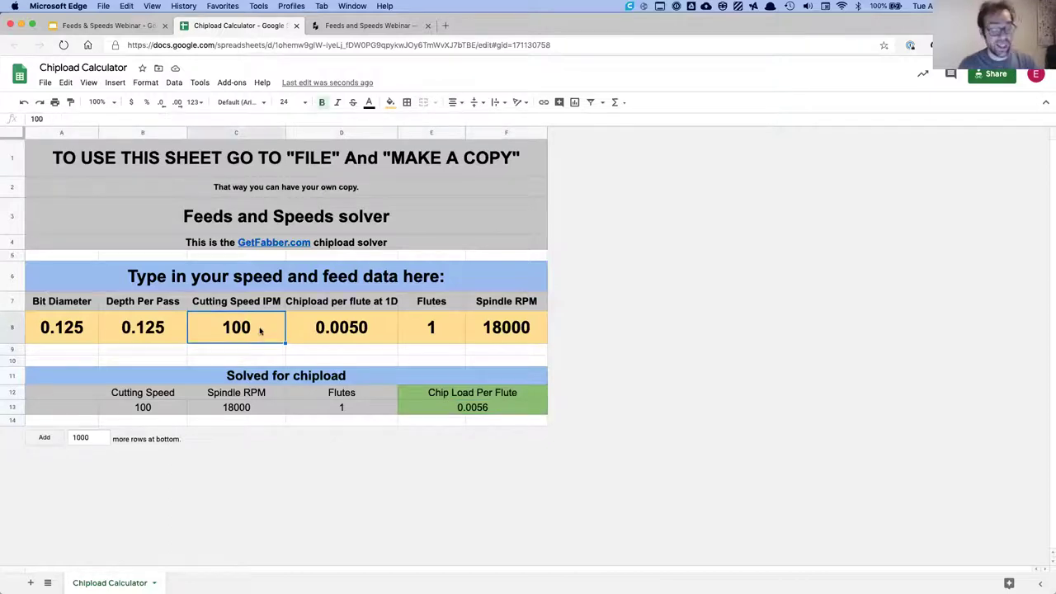
type("120")
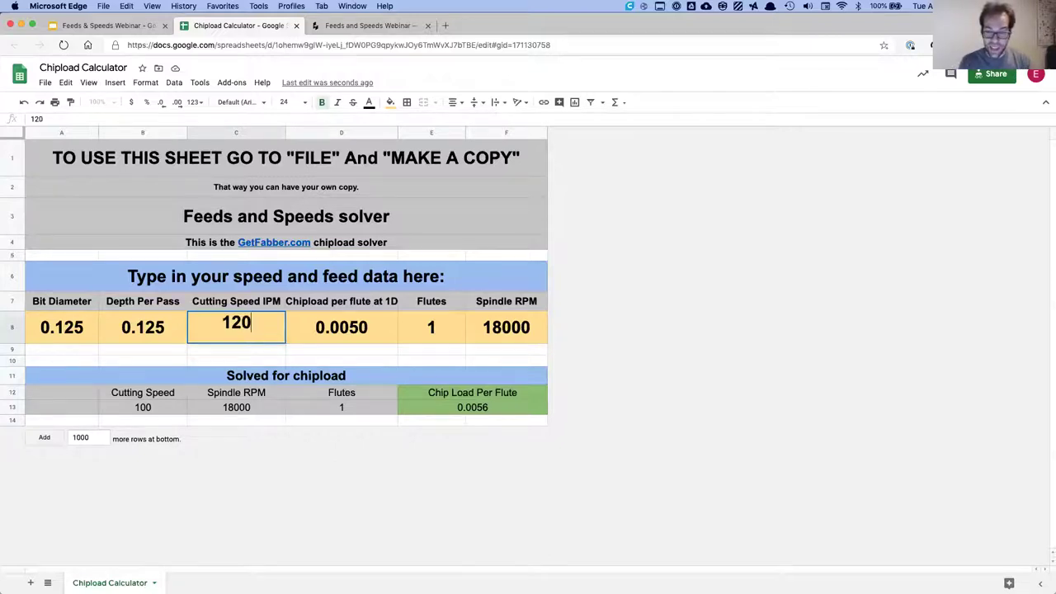
key("Return")
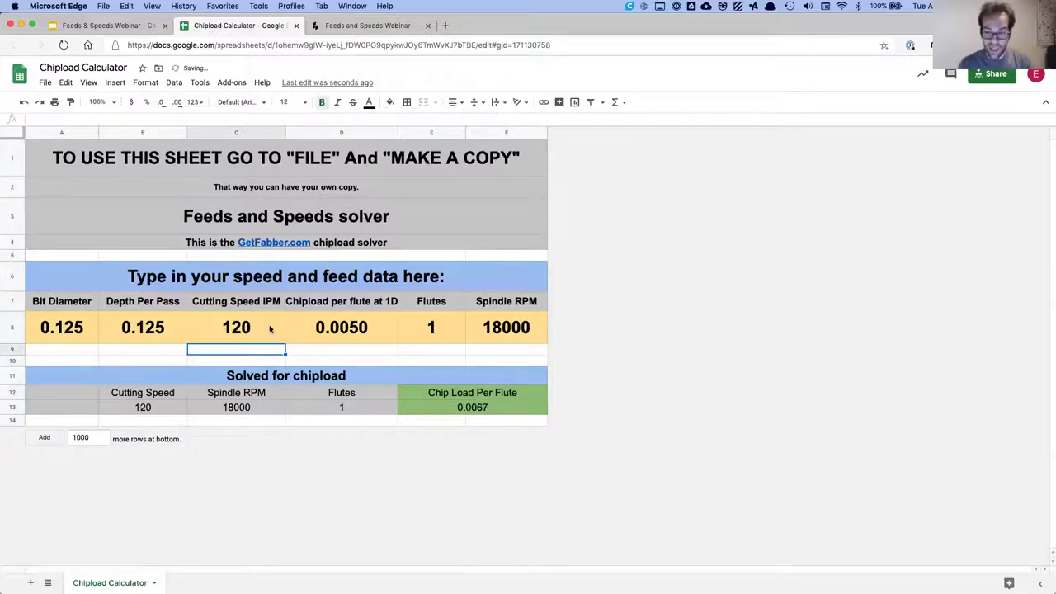
Step: In the chipload calculator, set the cutting speed to 80 IPM and the spindle RPM to 14000
left_click(233, 328)
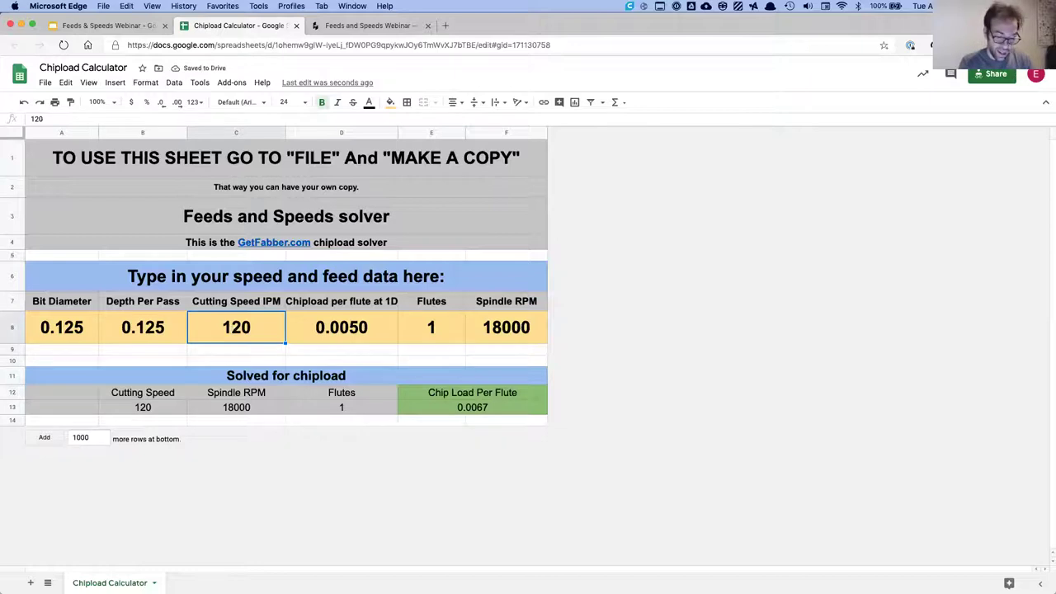
type("80")
key("Return")
left_click(506, 327)
type("14000")
key("Return")
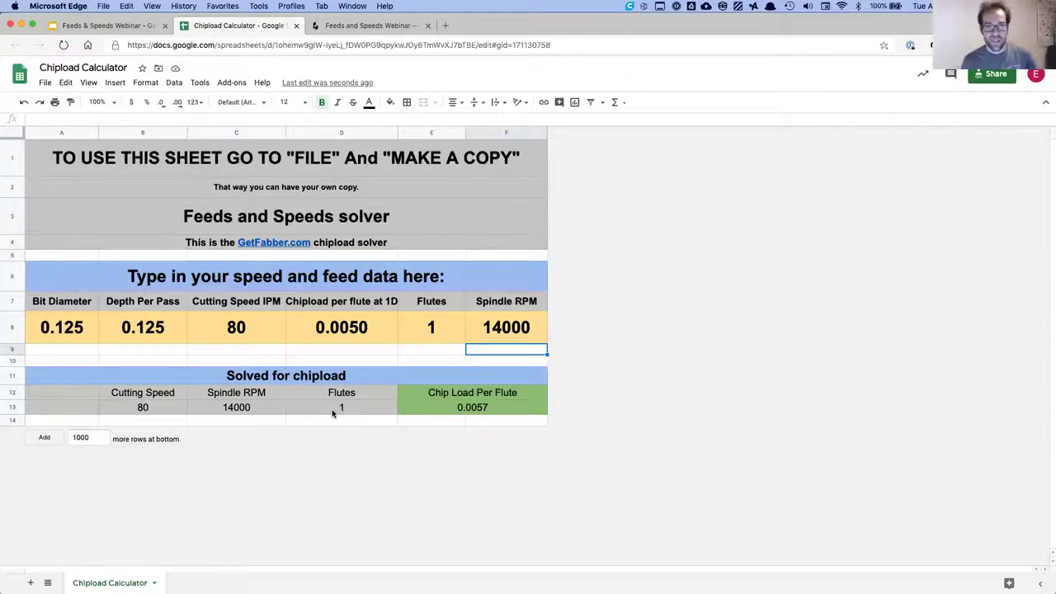
Step: Return to the Feeds & Speeds Webinar presentation and advance past the solver, ShopBot and dinosaur slides to the Amana Tool Spektra bit chart
left_click(140, 26)
key("Right")
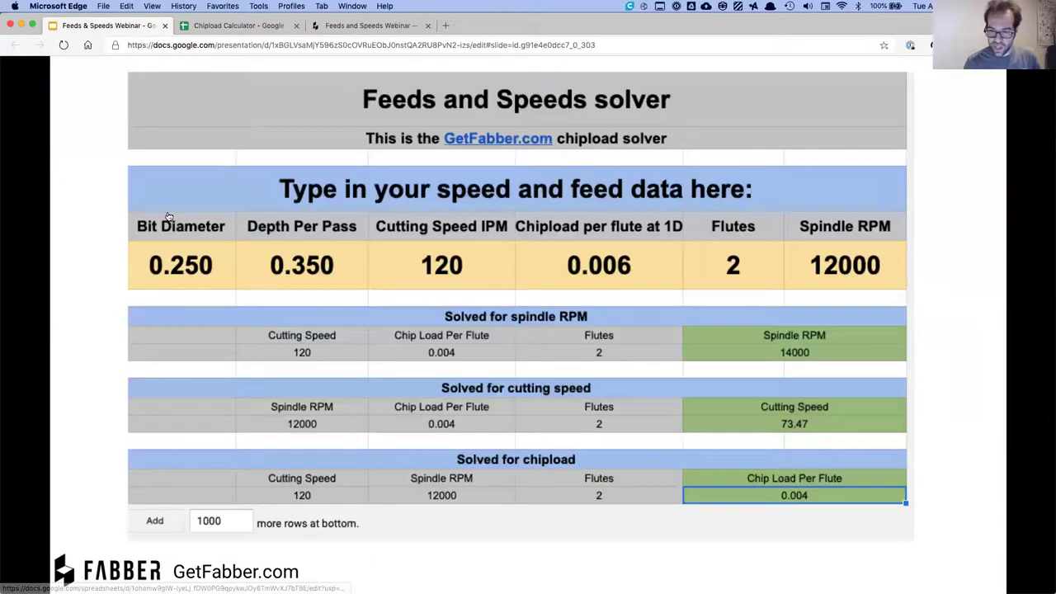
key("Right")
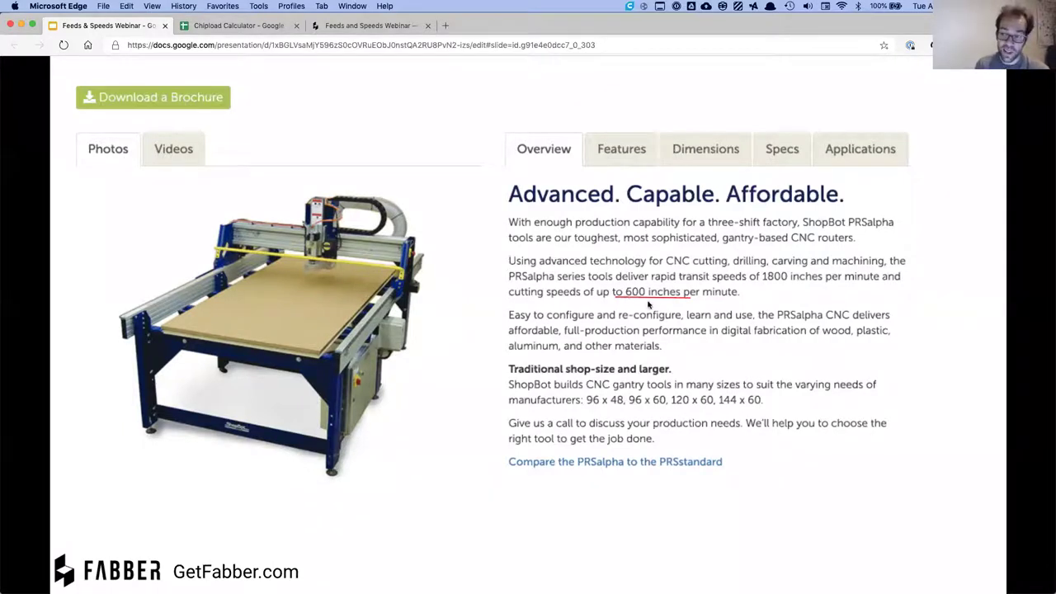
key("Right")
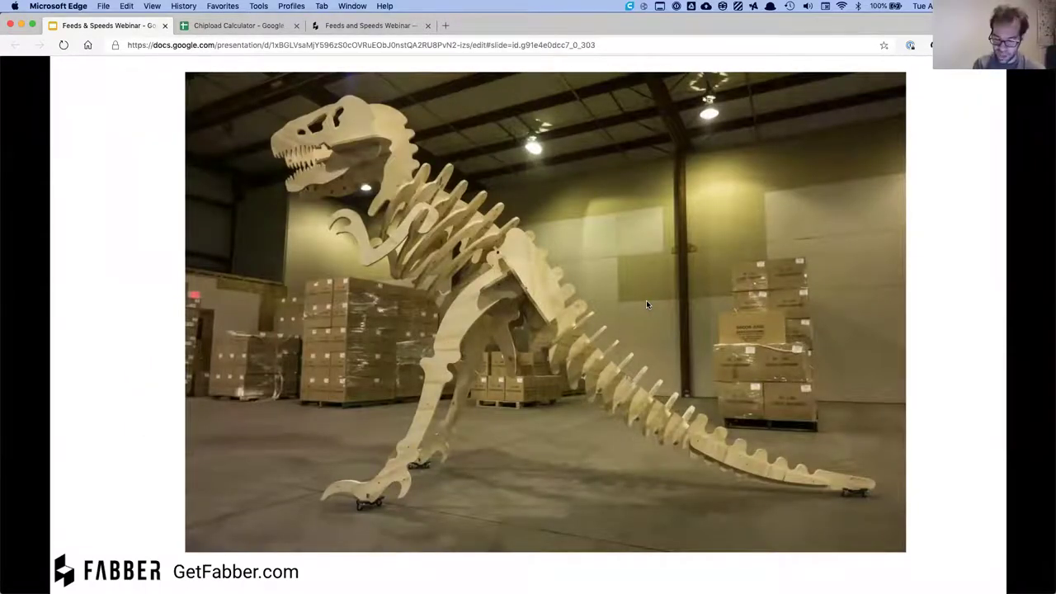
key("Right")
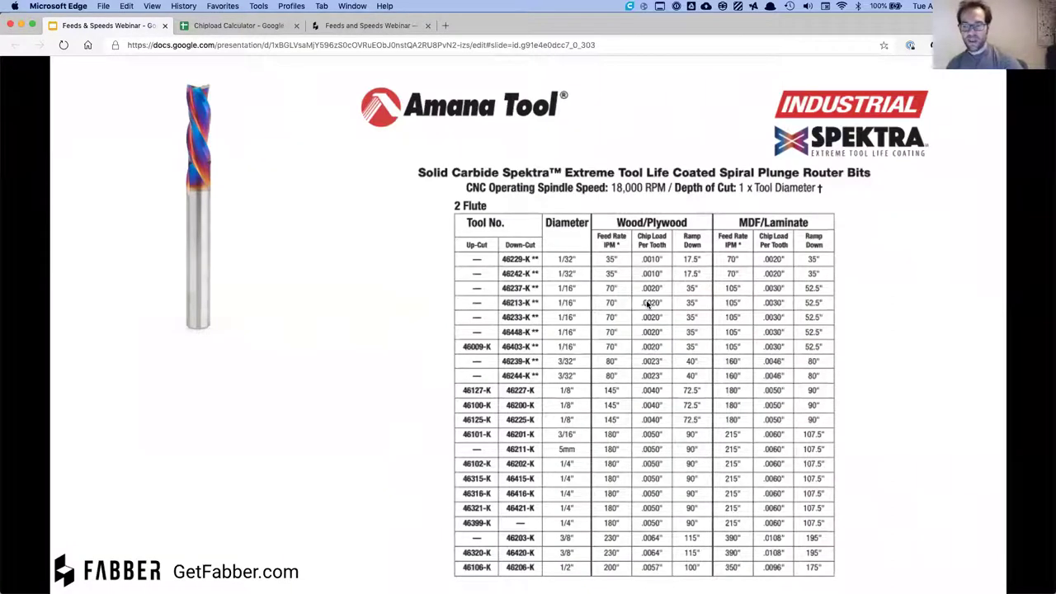